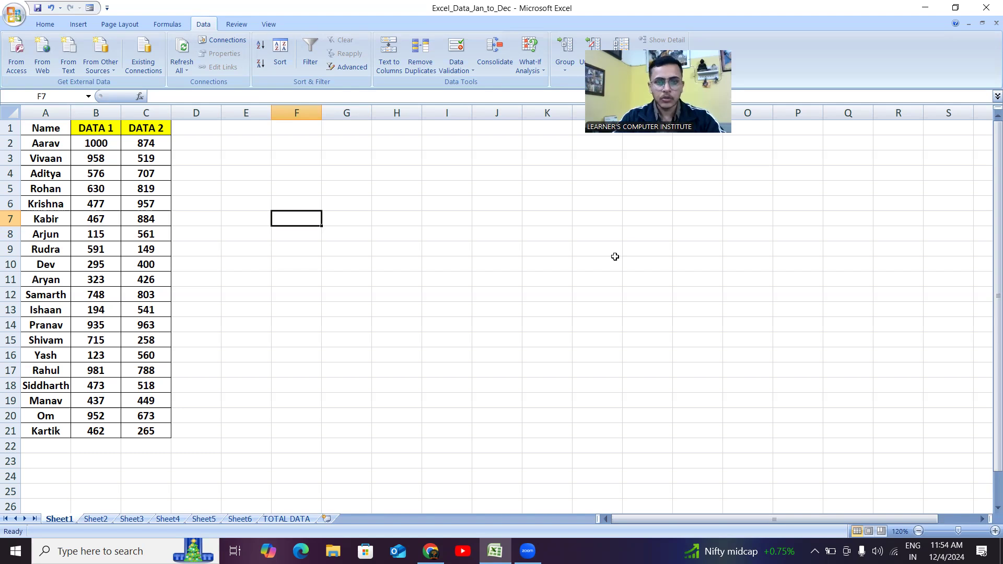
- Review Sheet1's Name and DATA columns by selecting them, with a quick look at Sheet6
mouse_move(38, 127)
mouse_down()
mouse_move(133, 234)
mouse_move(199, 387)
mouse_move(148, 415)
mouse_up()
click(246, 519)
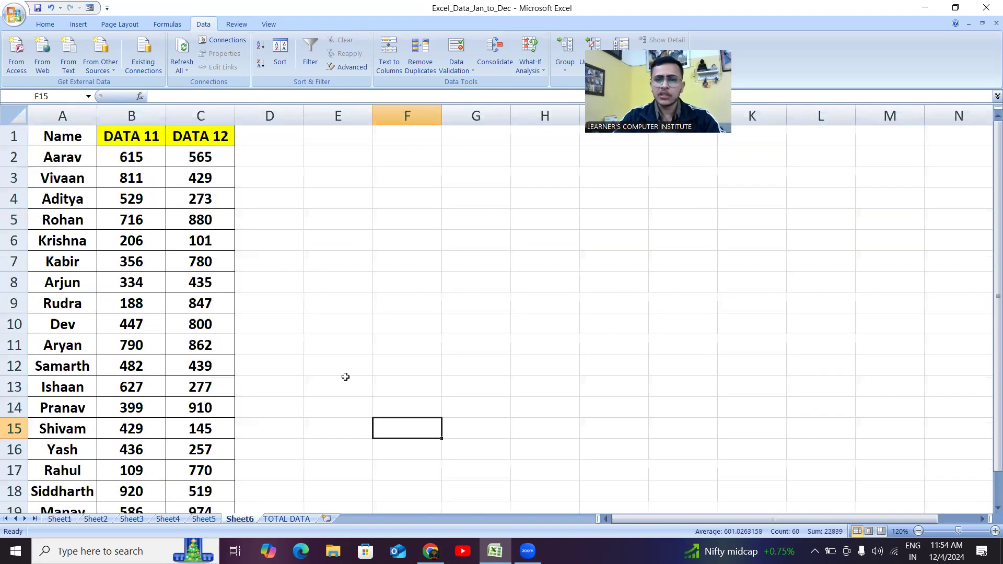
click(342, 370)
click(67, 519)
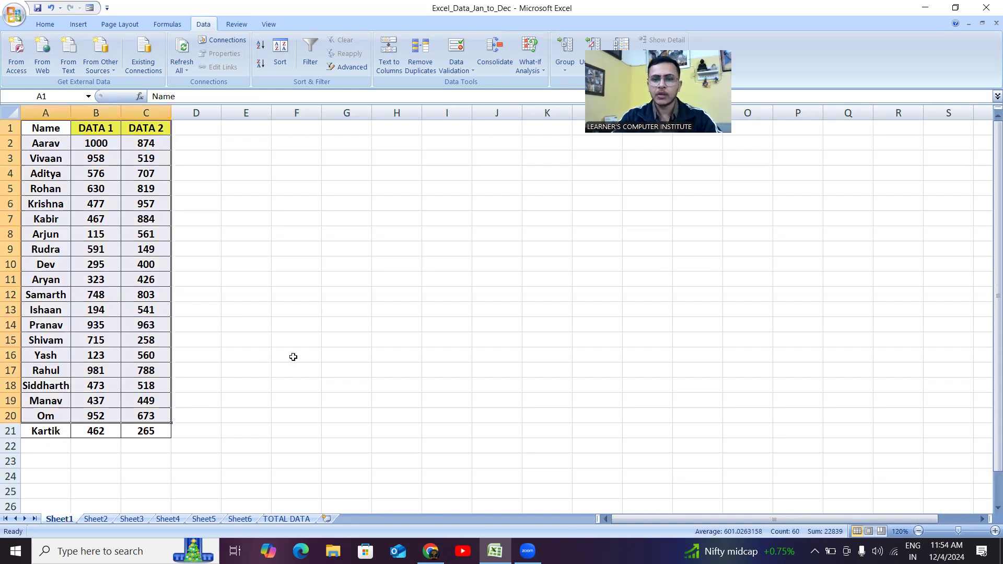
click(302, 305)
drag(48, 129, 32, 425)
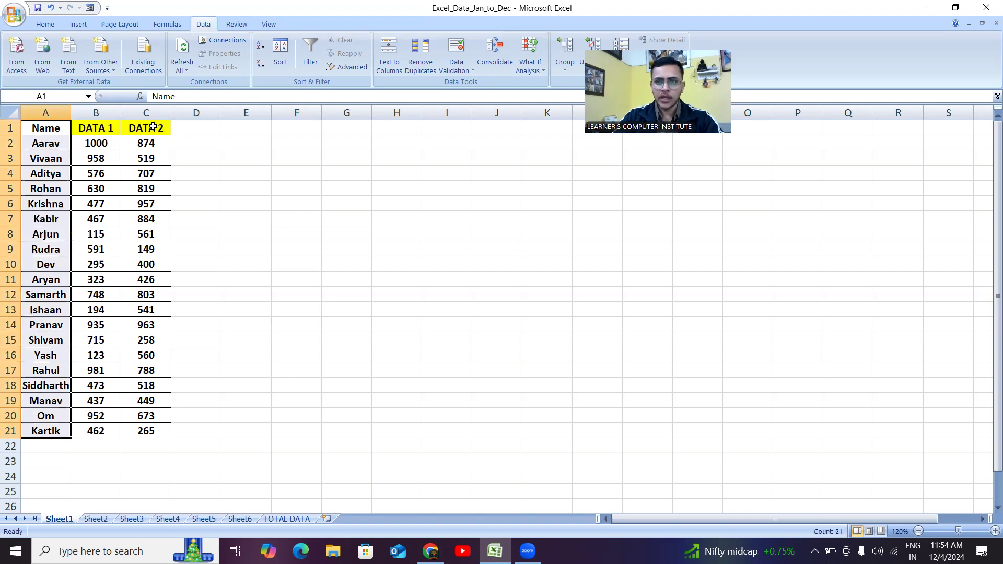
- Review Sheet2's DATA 3–4 table and select Sheet6's DATA 11 and DATA 12 columns
click(96, 519)
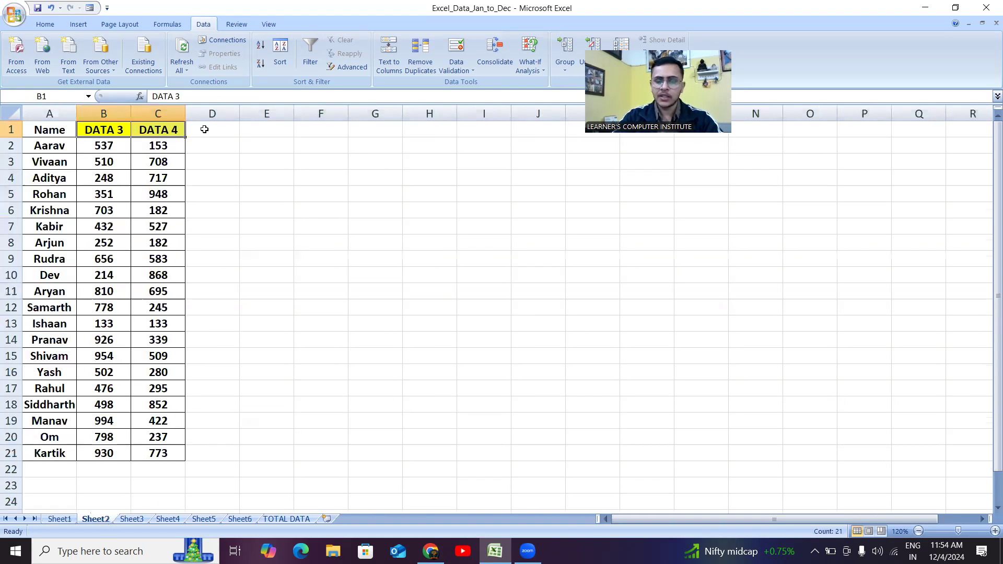
click(237, 518)
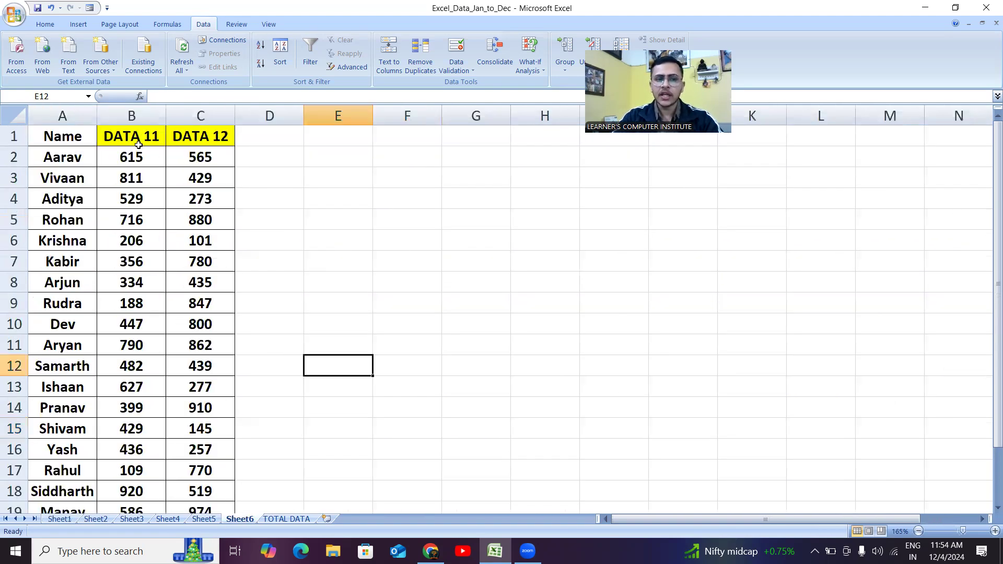
drag(136, 135, 173, 500)
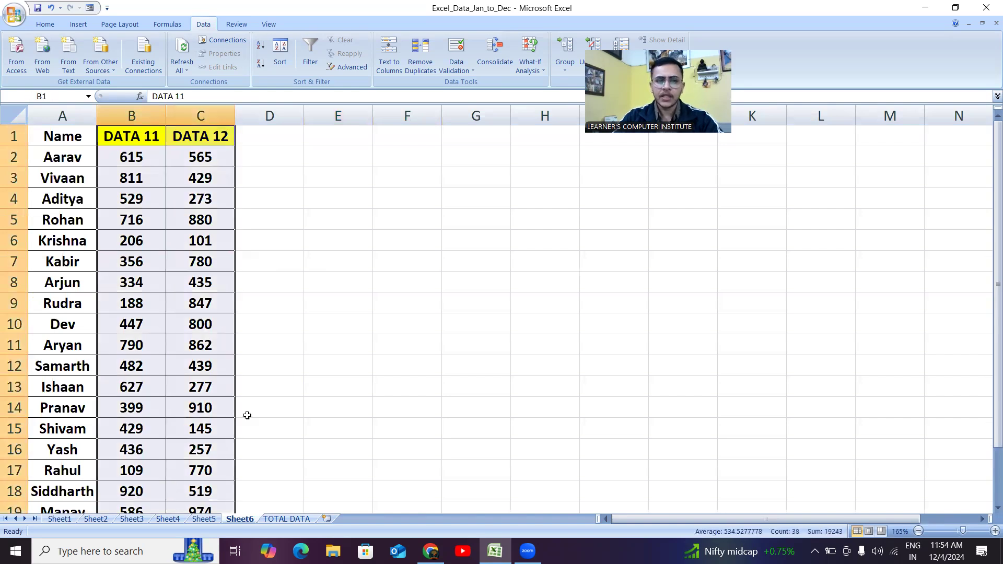
click(343, 337)
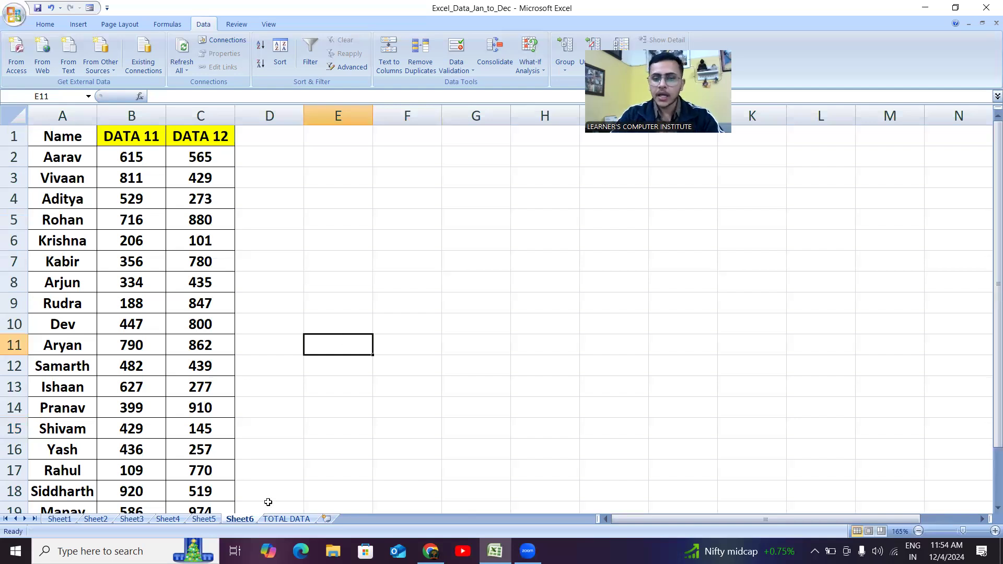
click(287, 519)
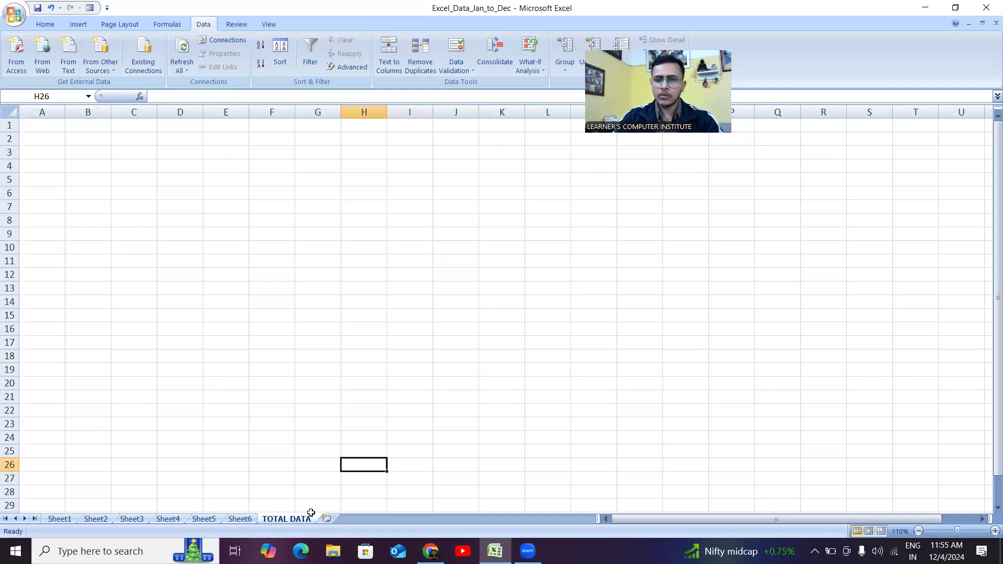
- Select cell A1 on the blank TOTAL DATA sheet as the consolidation starting point
click(209, 385)
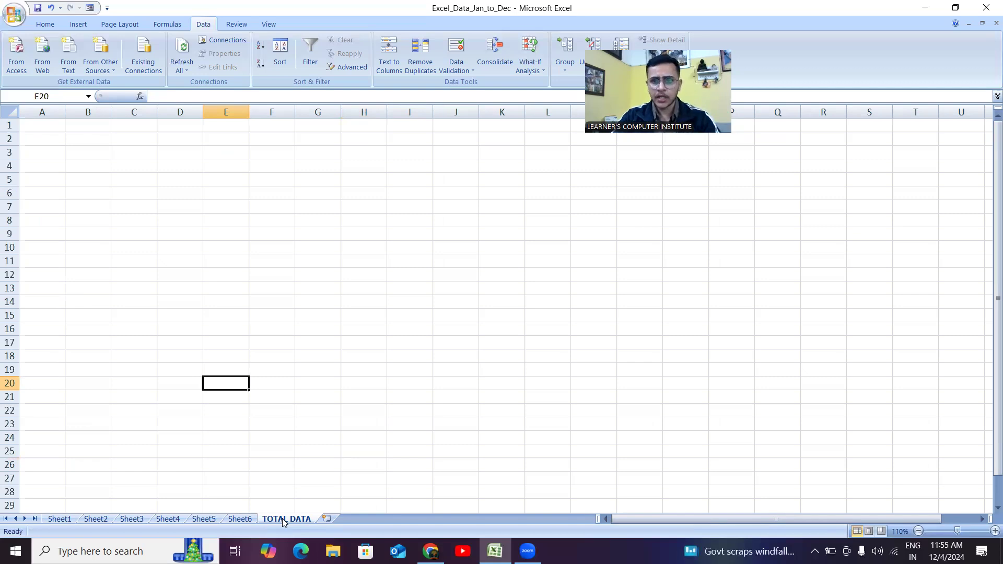
click(46, 128)
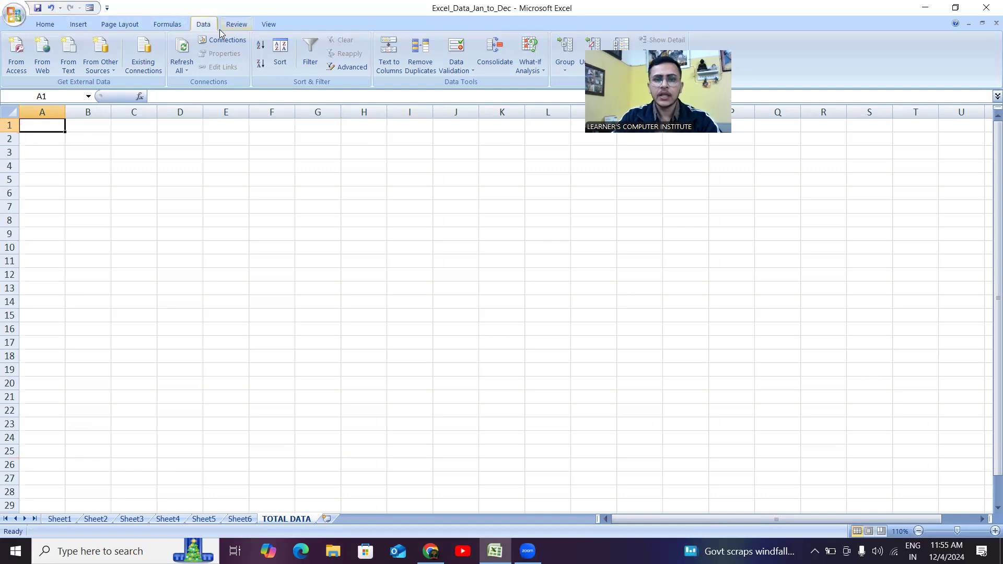
- Open Data > Consolidate with Sum as the function, ready to pick the first reference range
click(499, 56)
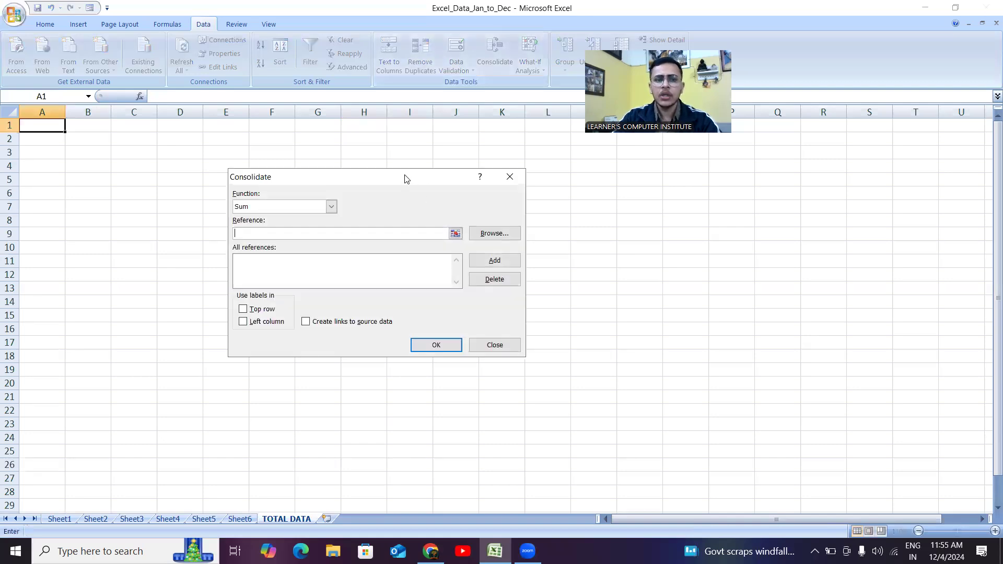
drag(407, 178, 436, 143)
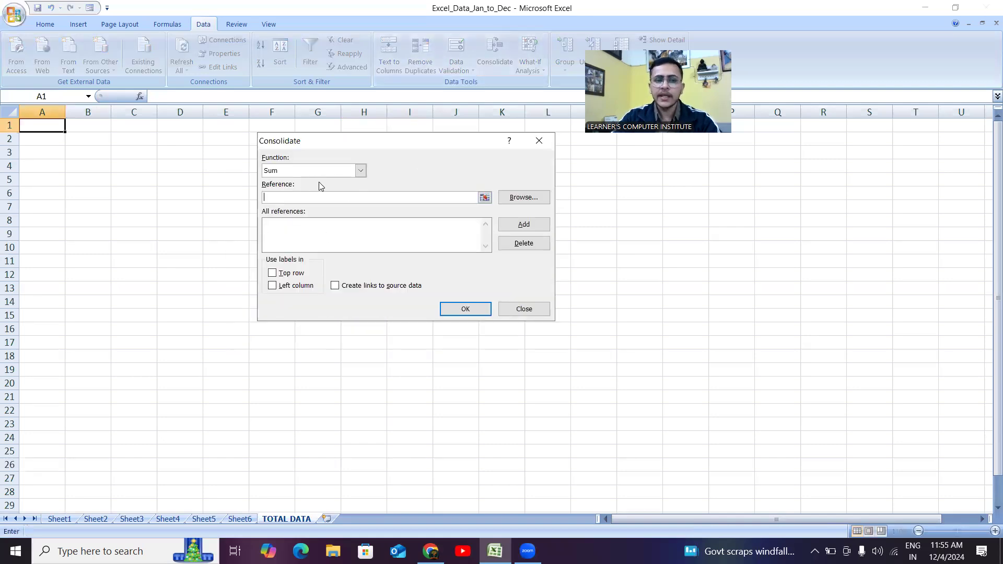
click(361, 170)
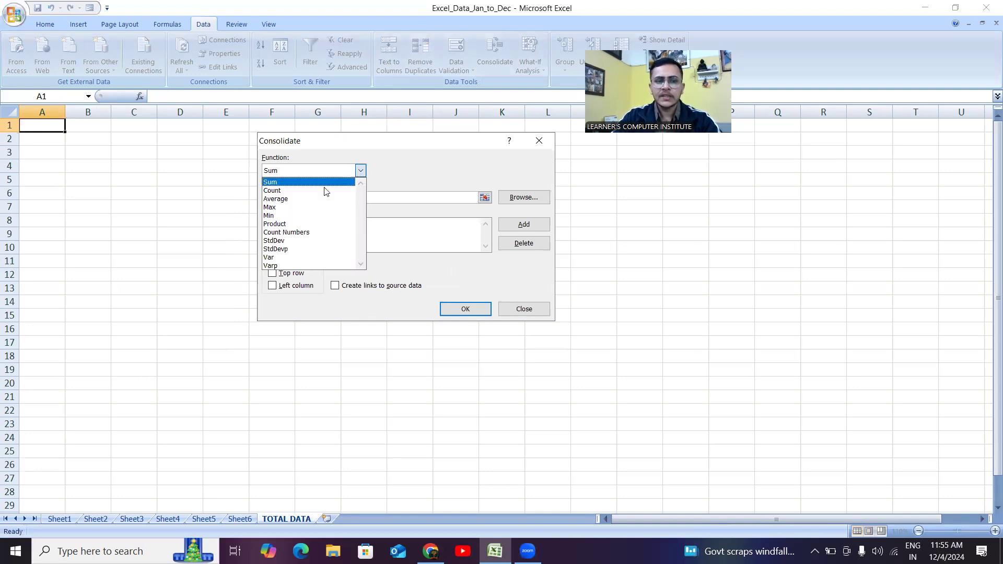
click(280, 182)
click(277, 199)
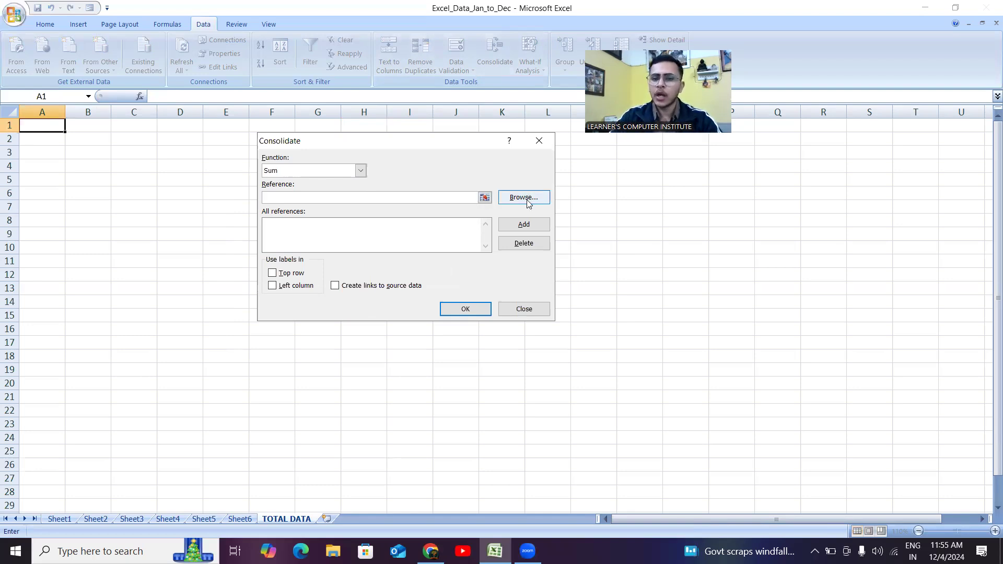
click(485, 198)
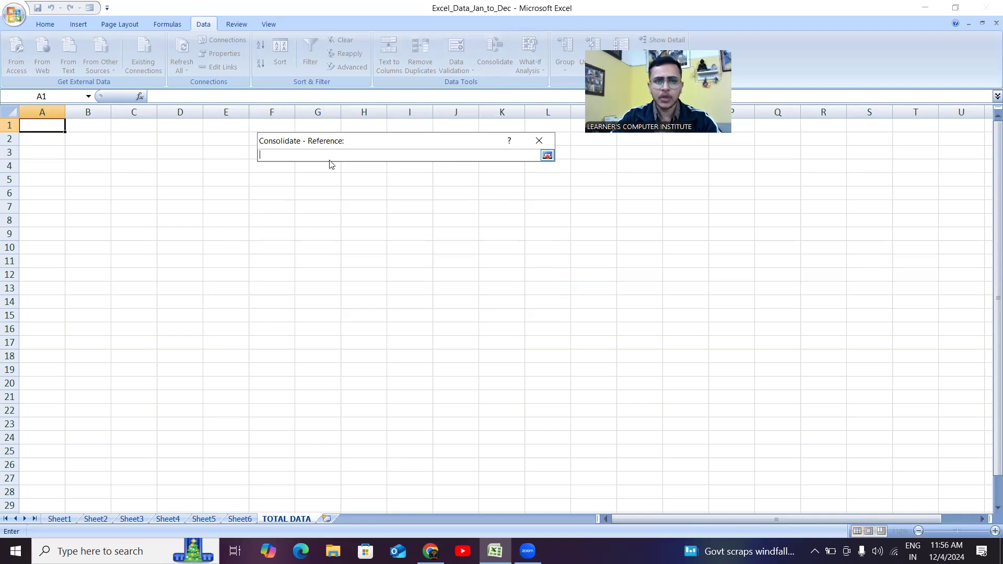
- Add Sheet1's A1:C21 range as the first consolidation reference
click(60, 519)
drag(35, 129, 161, 430)
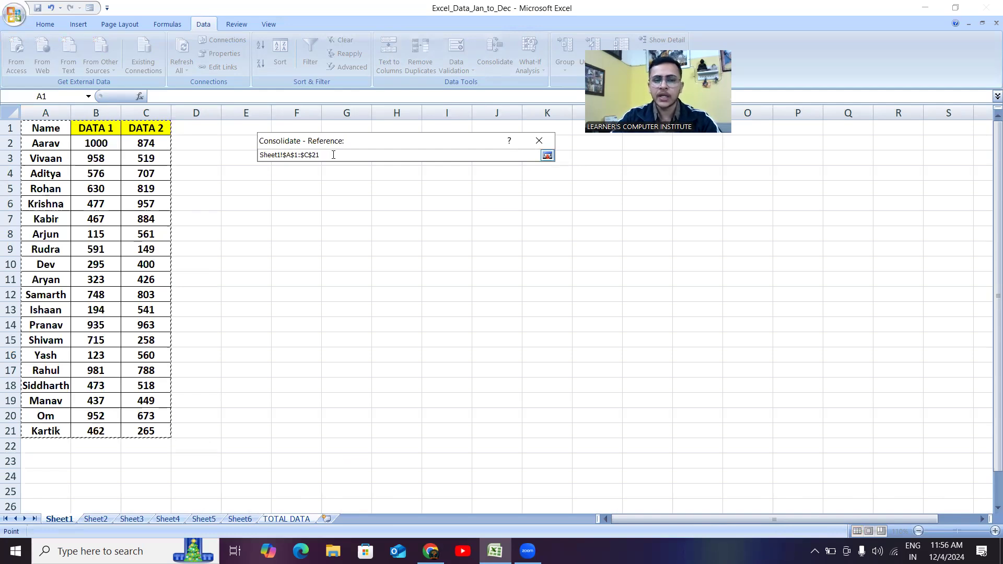
click(547, 156)
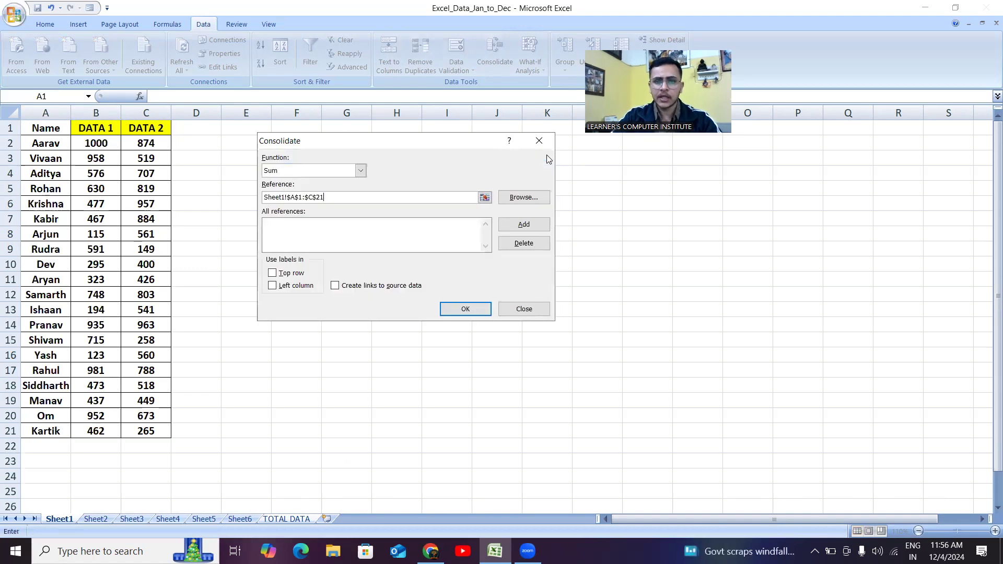
click(524, 225)
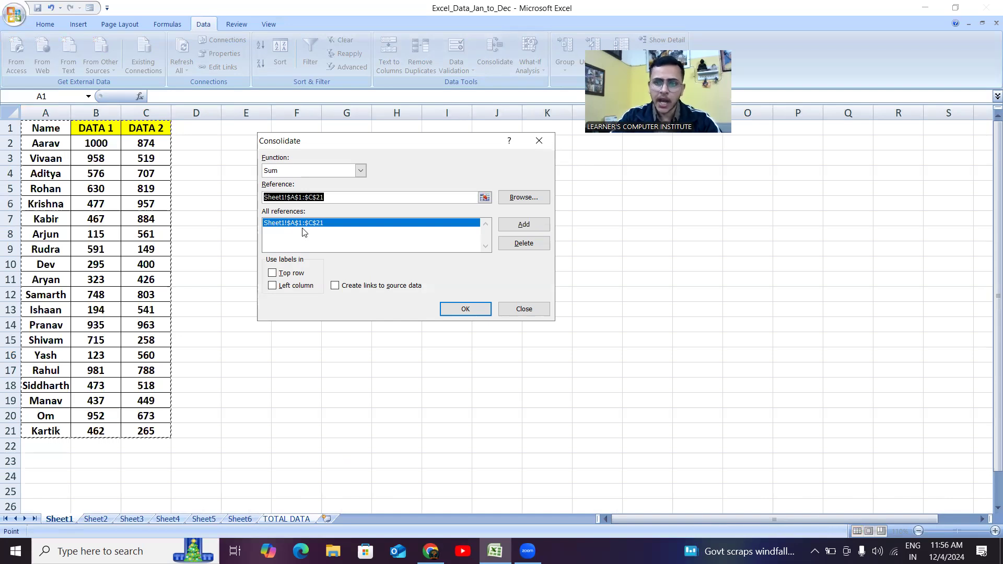
- Add the matching A1:C21 ranges from Sheet2, Sheet3, Sheet4, Sheet5 and Sheet6 as references
click(97, 517)
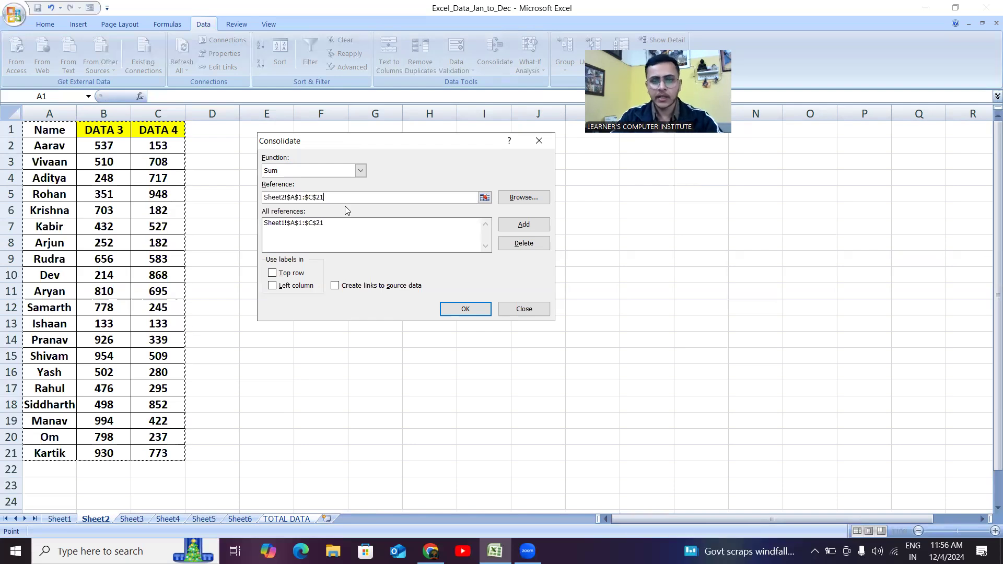
click(517, 226)
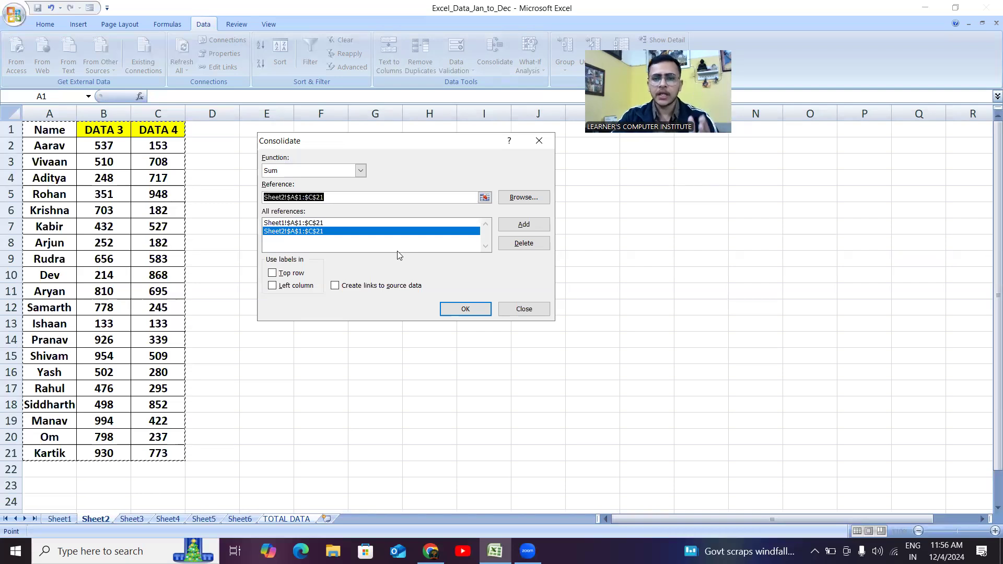
click(134, 519)
click(523, 225)
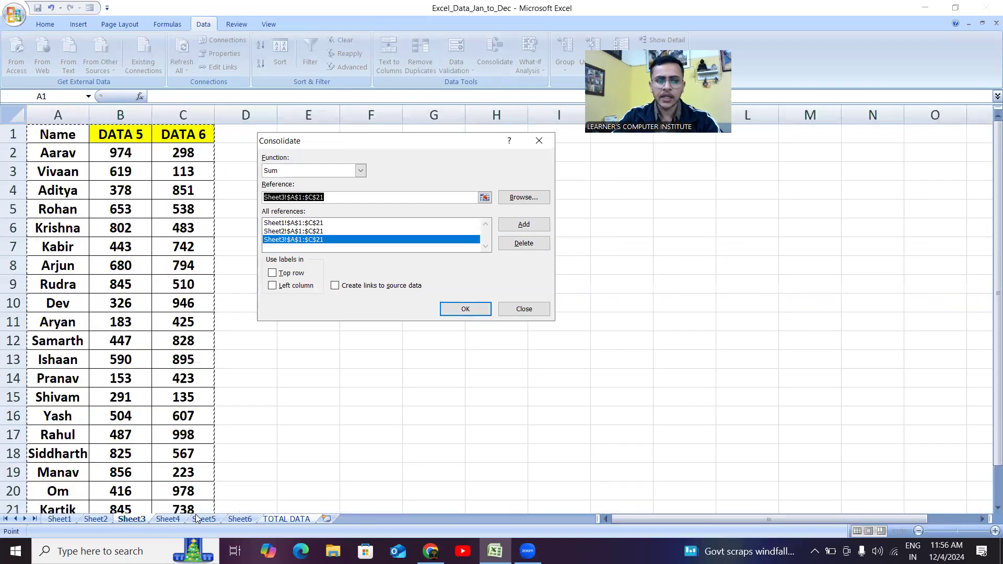
click(158, 519)
click(523, 225)
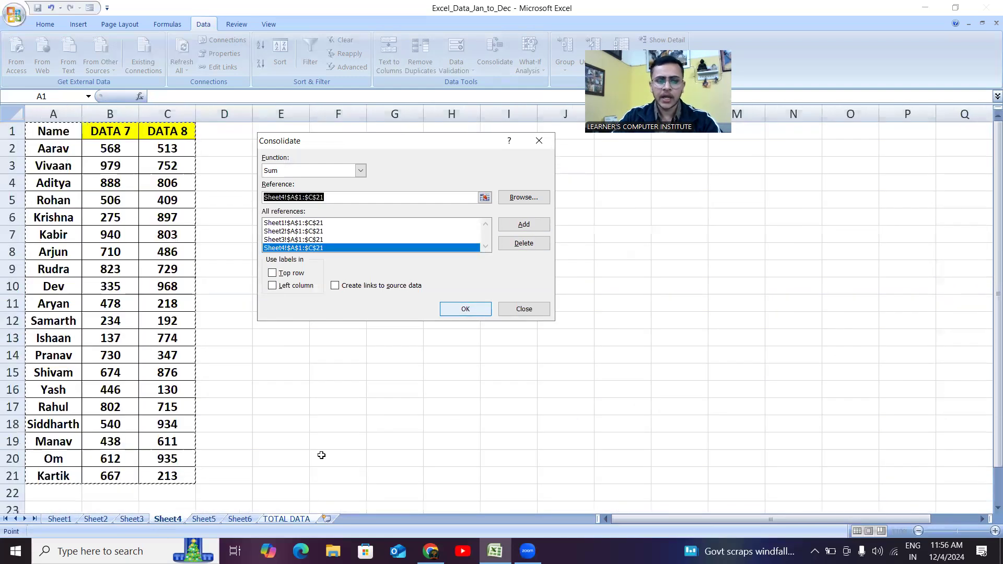
click(205, 519)
click(523, 225)
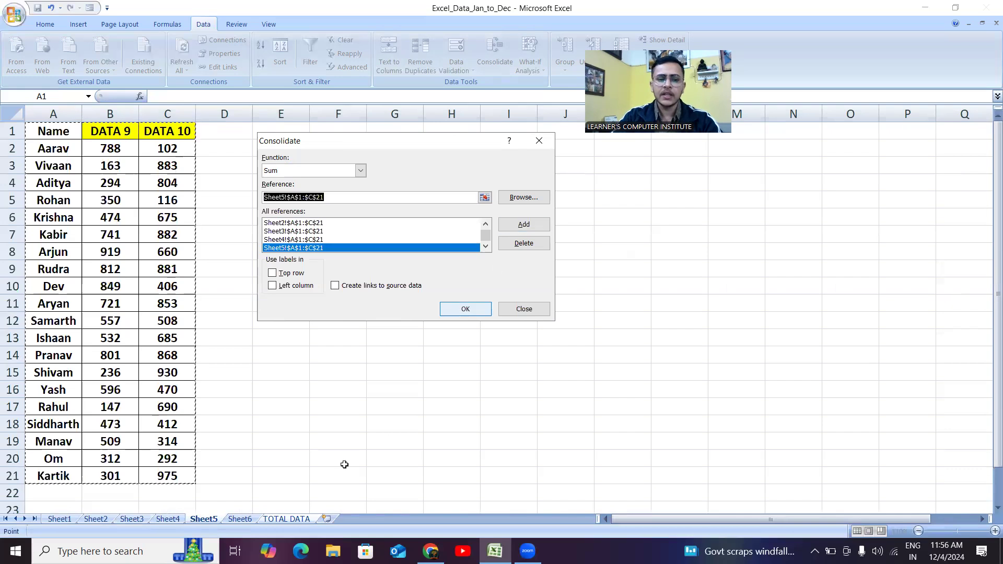
click(244, 519)
click(530, 225)
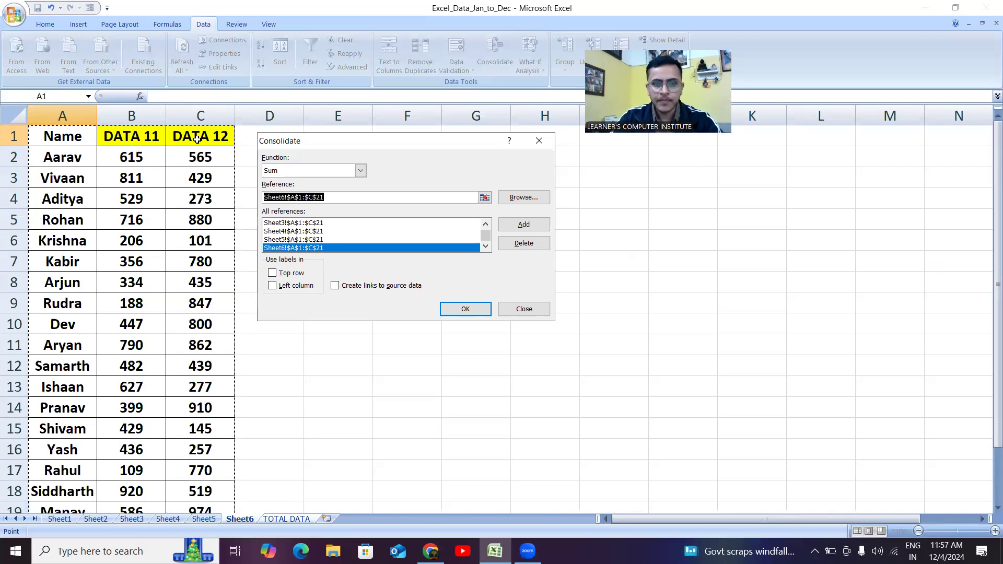
- Consolidate using Top row and Left column labels with Create links to source data enabled
click(272, 274)
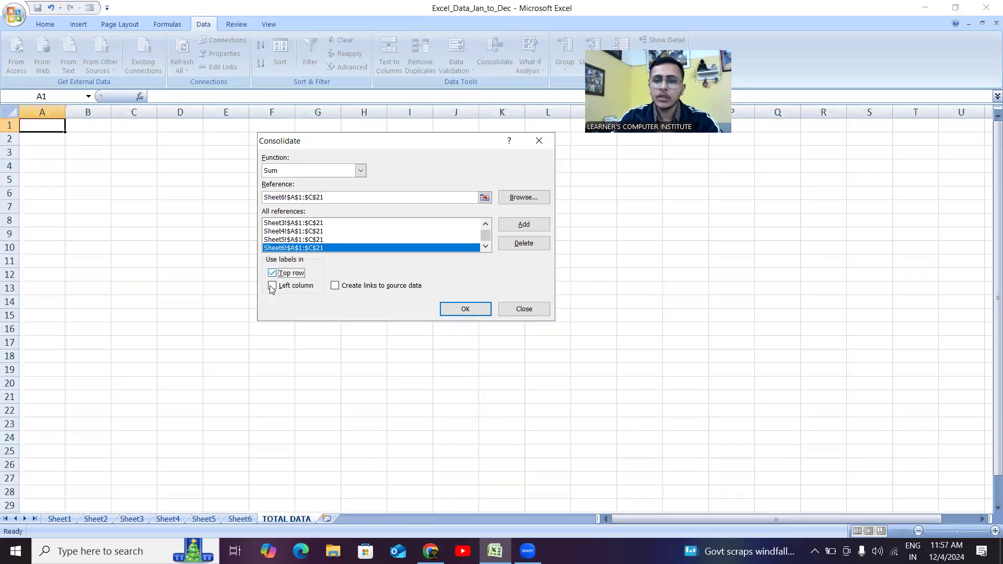
click(272, 286)
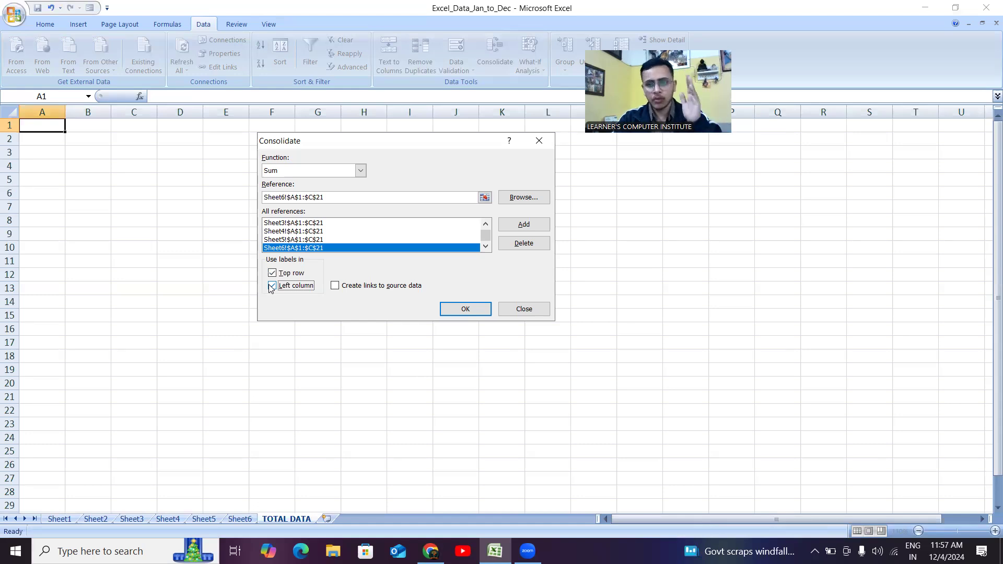
click(334, 286)
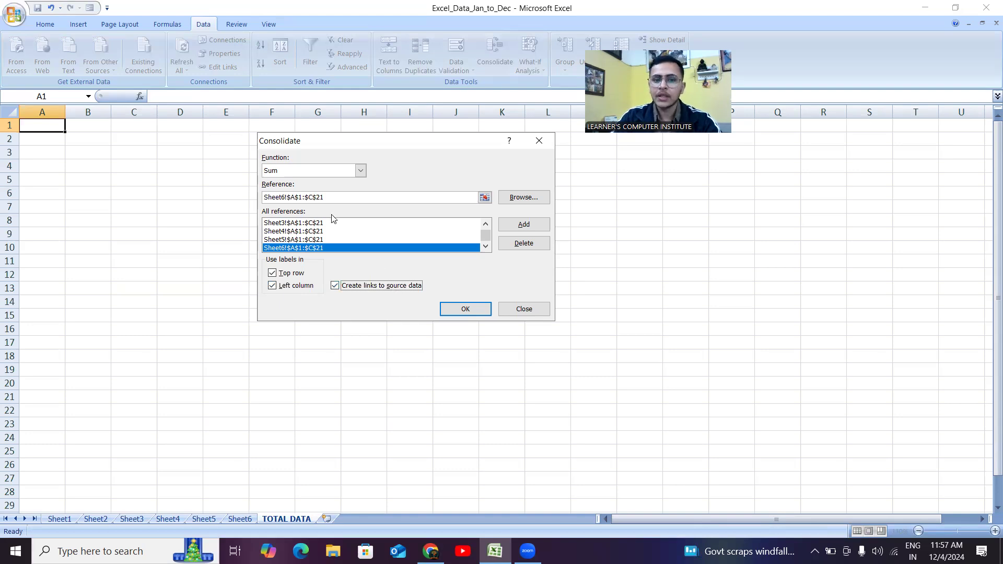
click(463, 309)
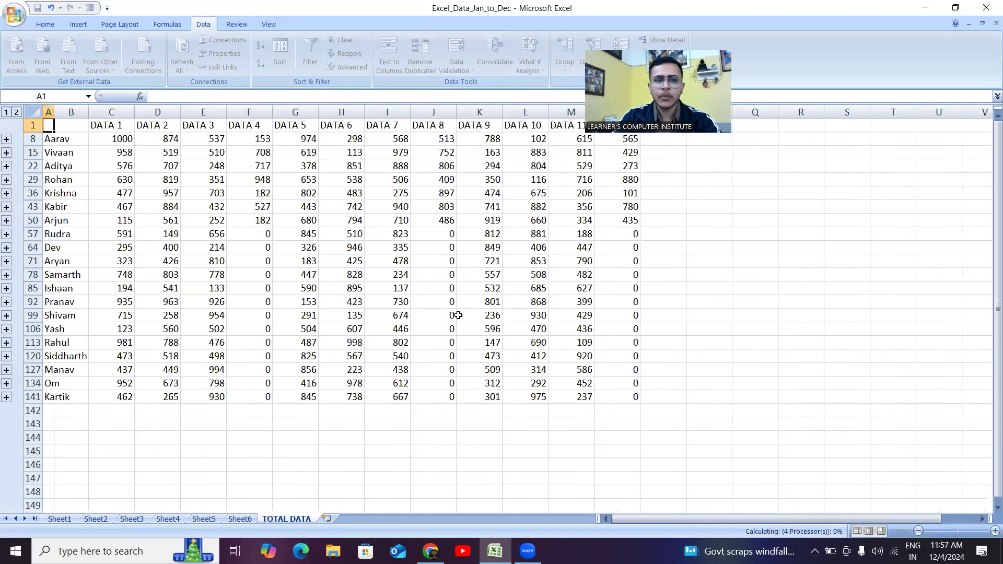
- Apply All Borders to the consolidated table A1:N141
click(337, 429)
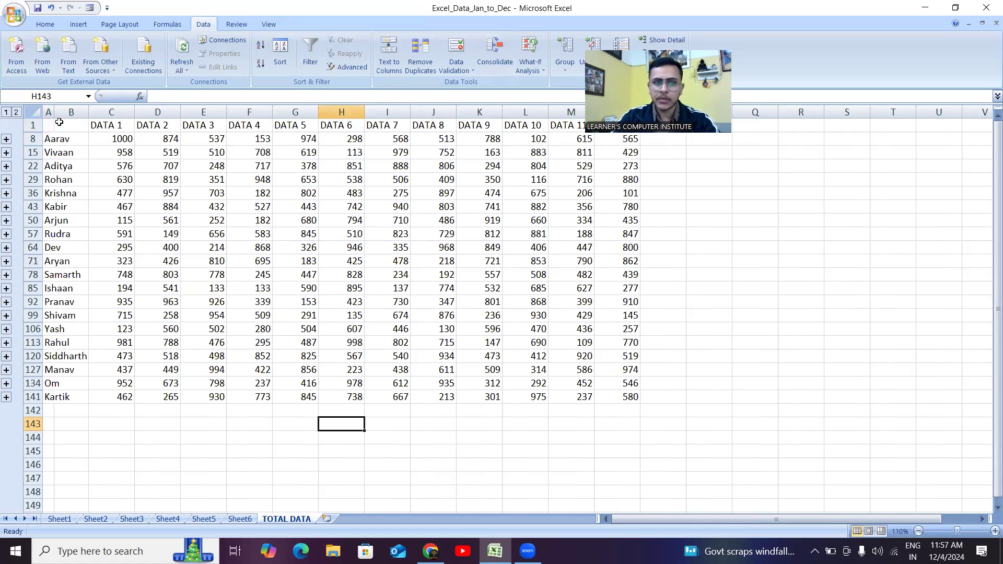
drag(60, 125, 620, 399)
click(361, 436)
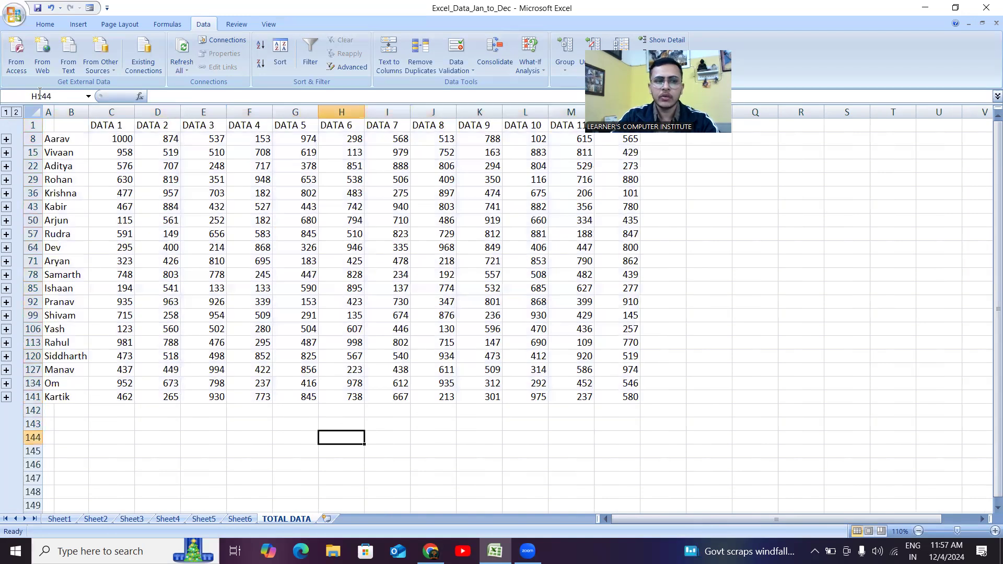
drag(49, 124, 621, 398)
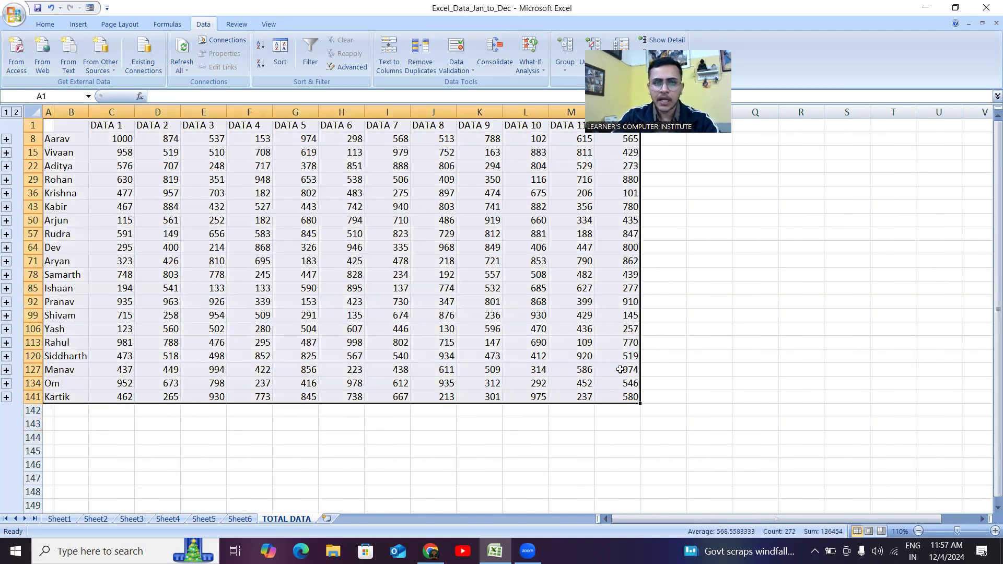
click(43, 24)
click(163, 65)
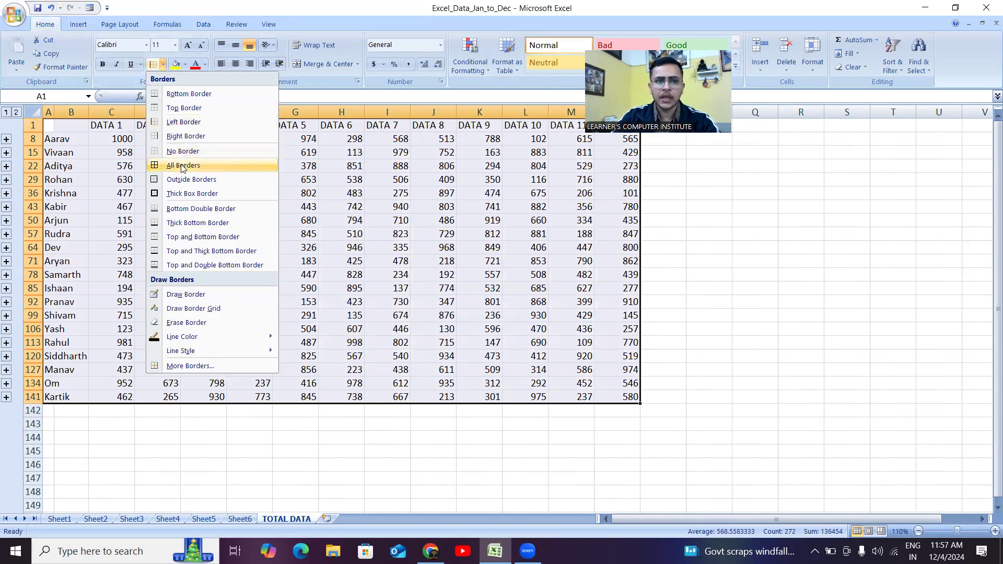
click(180, 165)
click(184, 454)
- Fill the DATA 1 to DATA 12 header cells C1:N1 yellow
drag(100, 129, 582, 120)
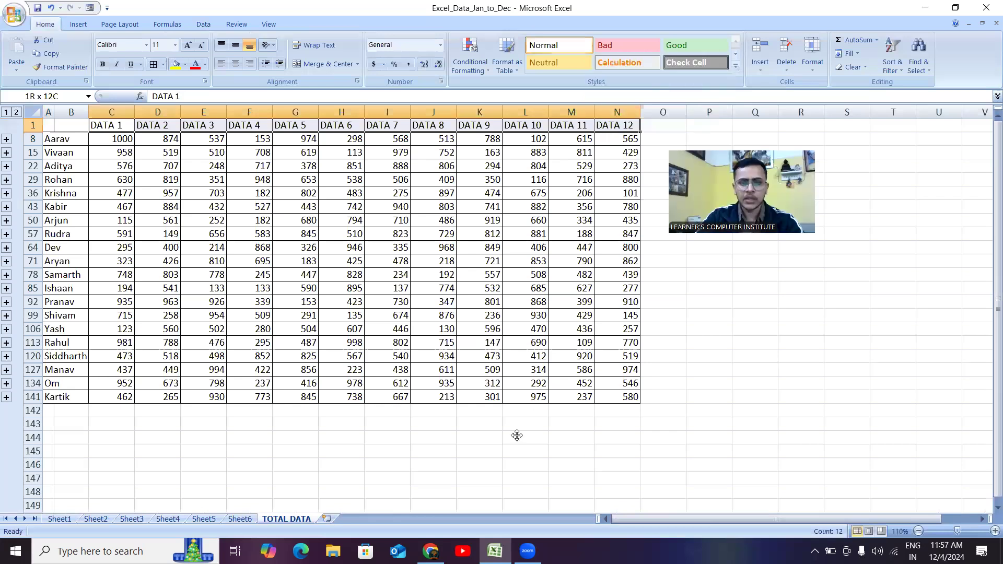
click(176, 64)
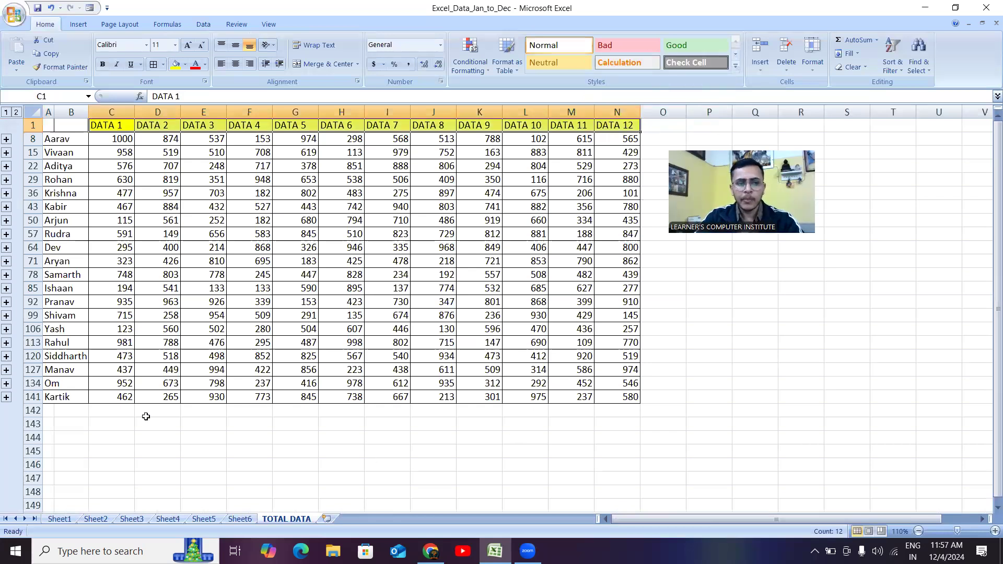
click(142, 448)
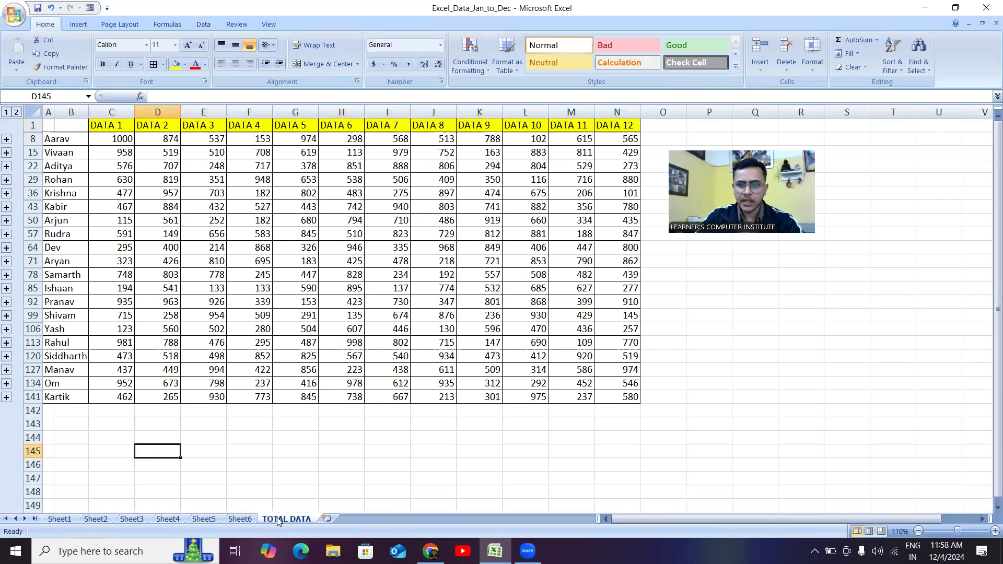
- Change Aarav's DATA 1 value in Sheet1 cell B2 from 1000 to 700
click(59, 519)
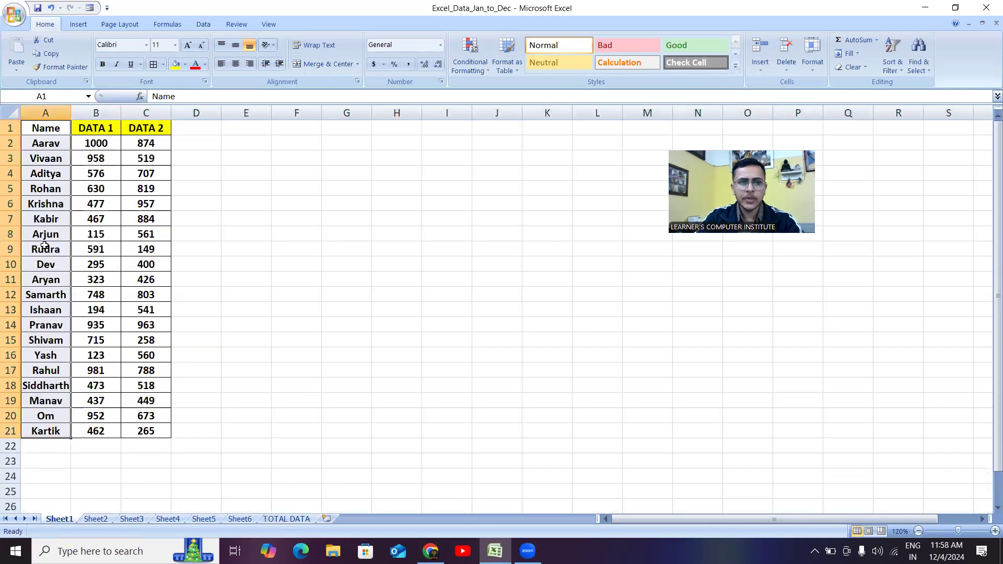
double_click(107, 143)
key(BackSpace)
key(BackSpace)
key(BackSpace)
text(700)
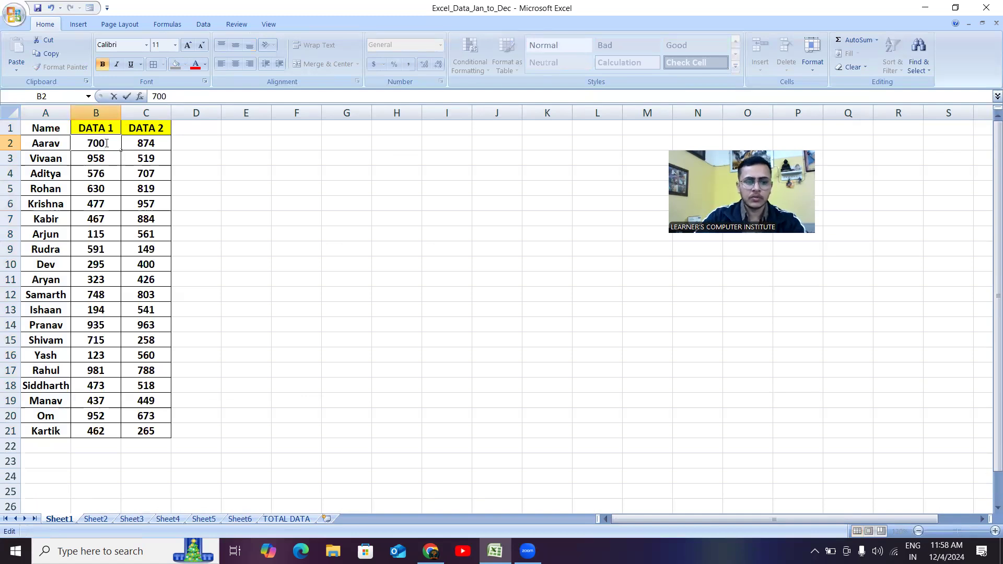
- Verify TOTAL DATA cell C8 now shows 700 and review the DATA 1–4 columns
click(286, 518)
click(286, 450)
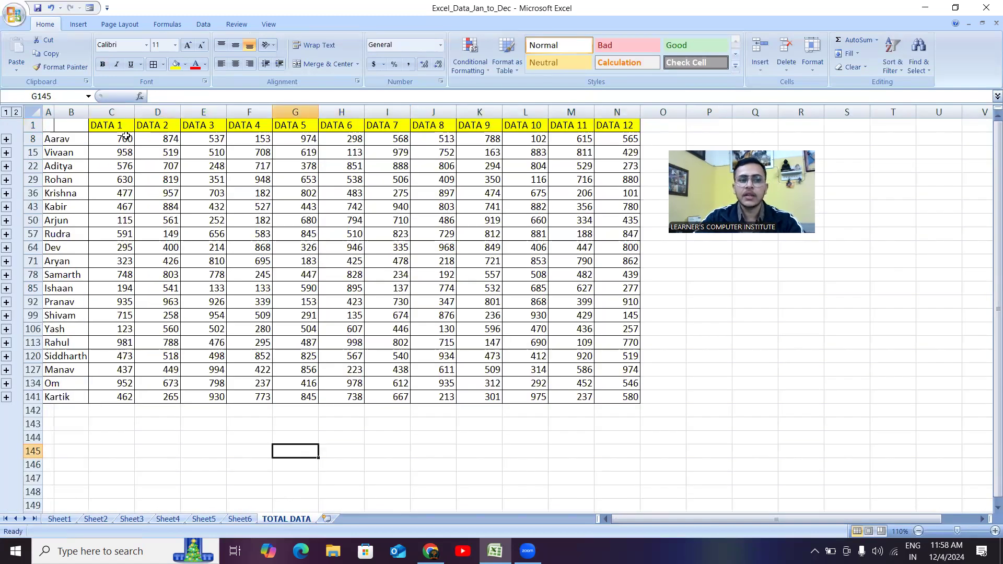
click(128, 139)
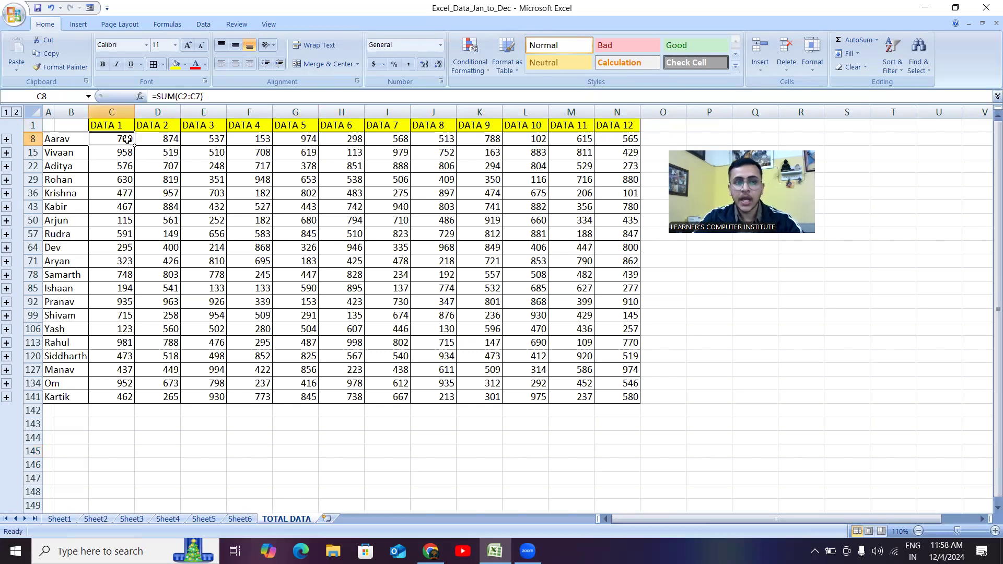
click(110, 439)
click(112, 125)
drag(157, 142, 173, 399)
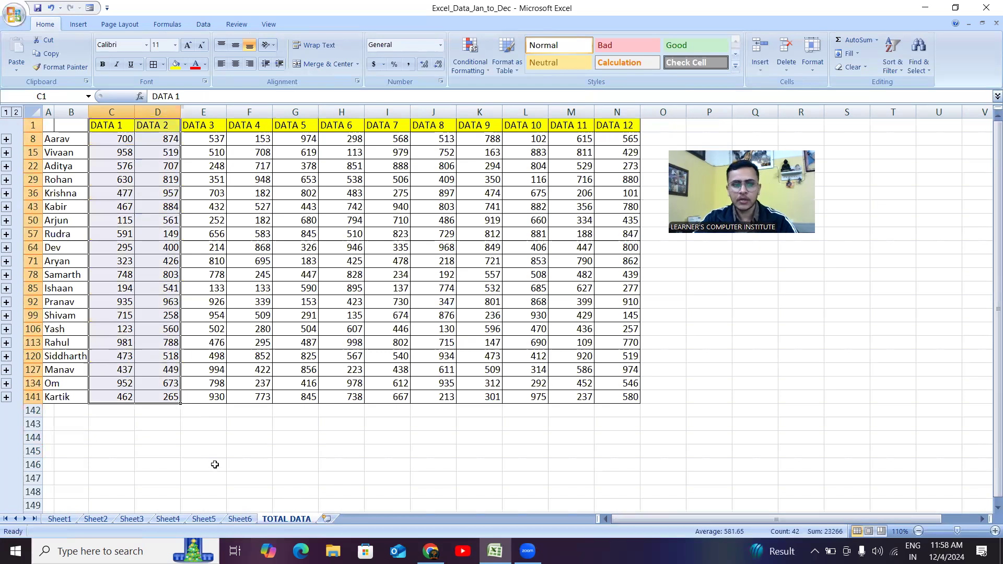
drag(198, 126, 262, 400)
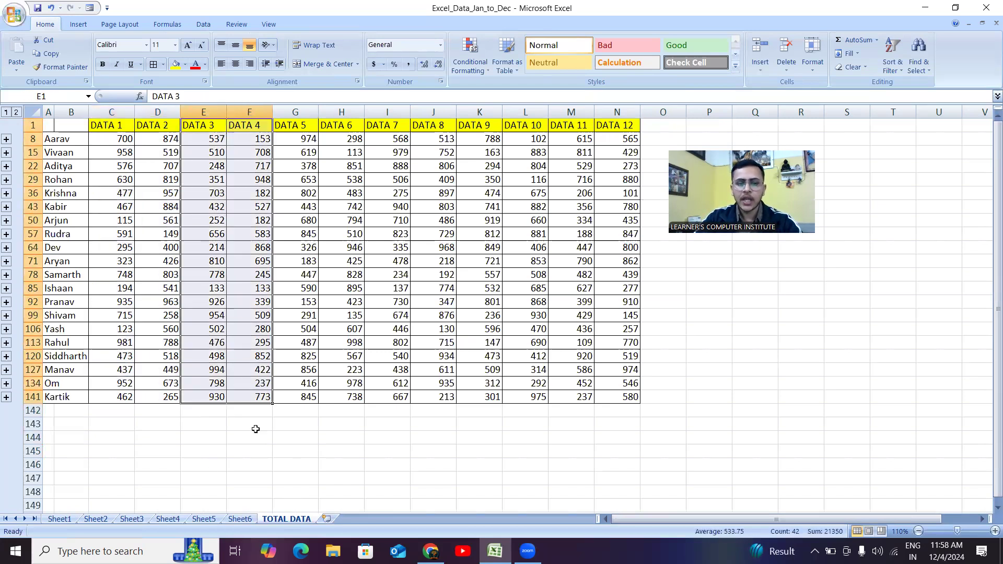
click(256, 437)
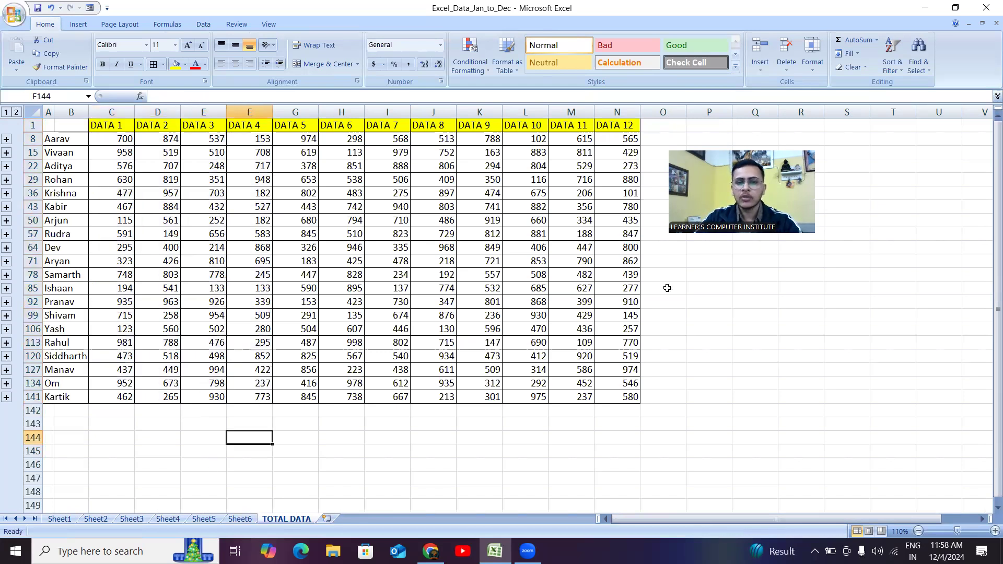
click(667, 341)
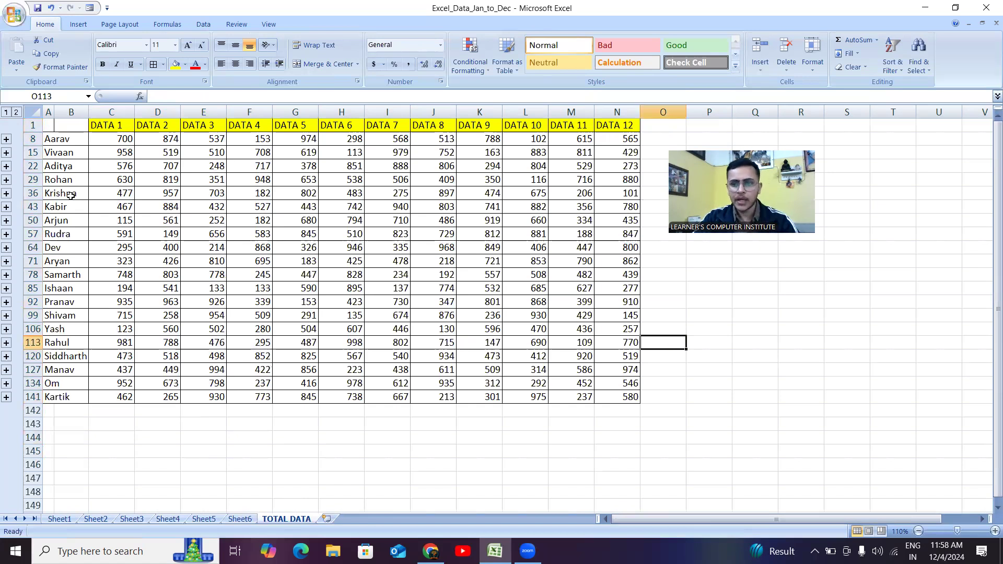
click(6, 139)
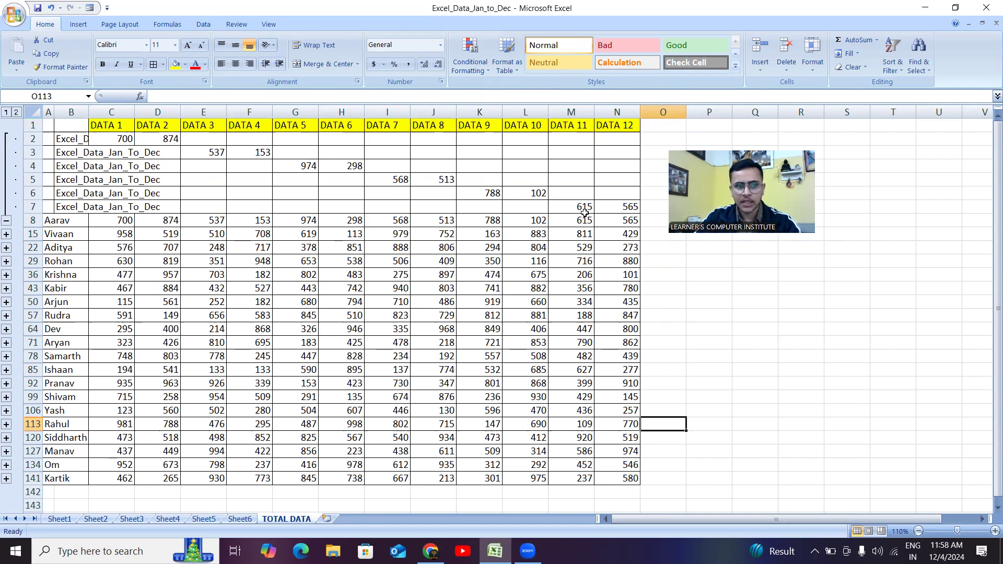
key(ctrl+z)
click(772, 366)
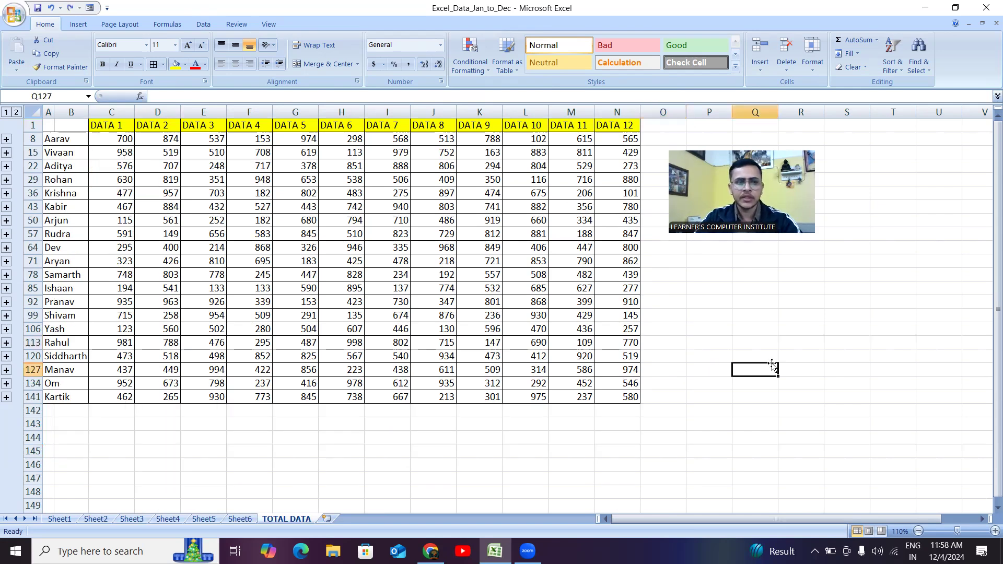
click(68, 141)
click(100, 165)
click(51, 136)
click(6, 139)
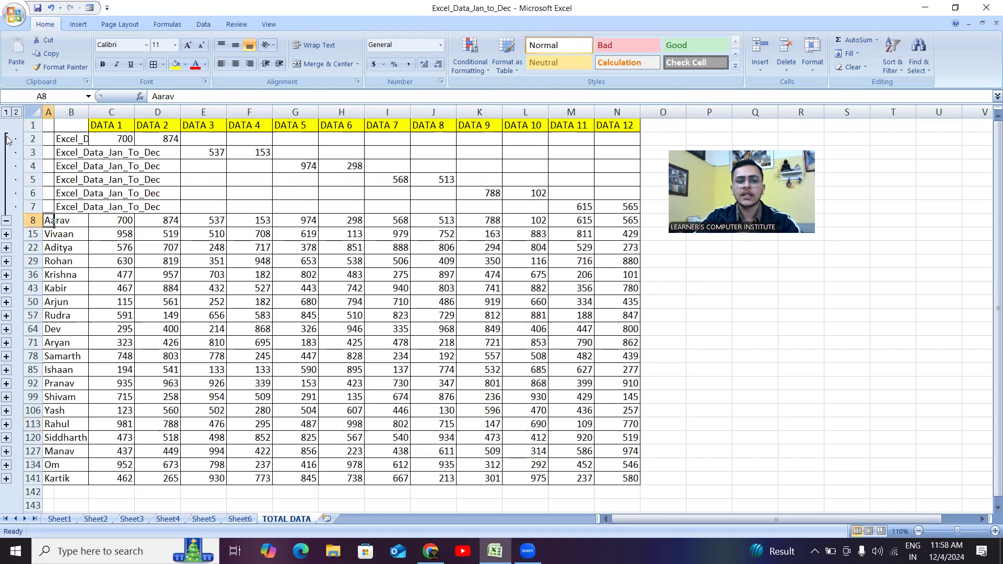
key(ctrl+z)
click(740, 299)
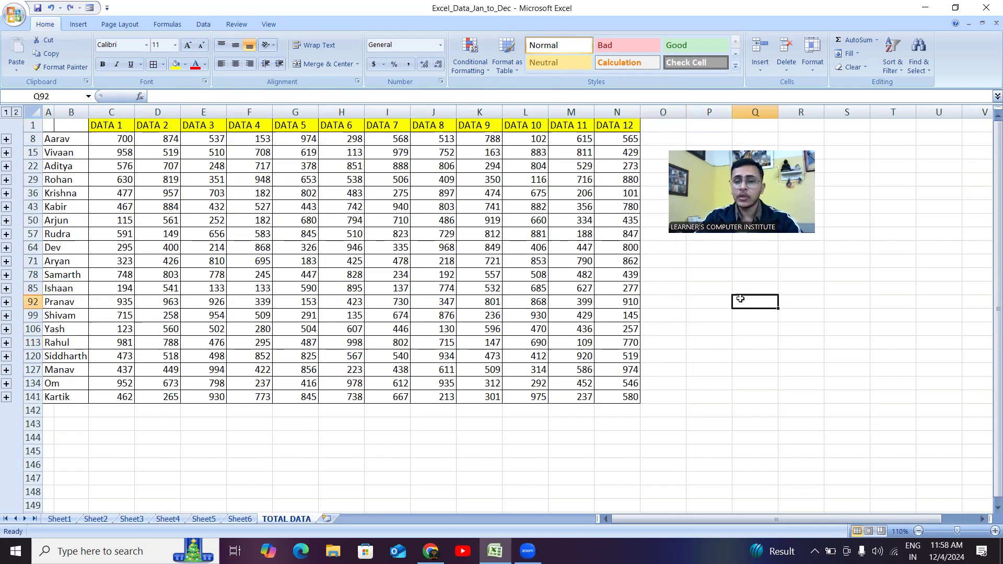